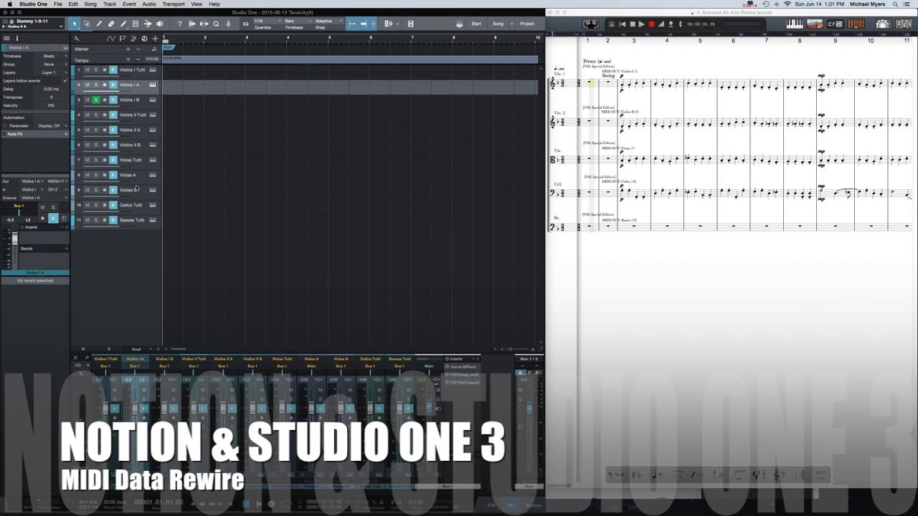
- Check the ReWire audio settings in Notion's preferences, then close them
drag(136, 167, 153, 55)
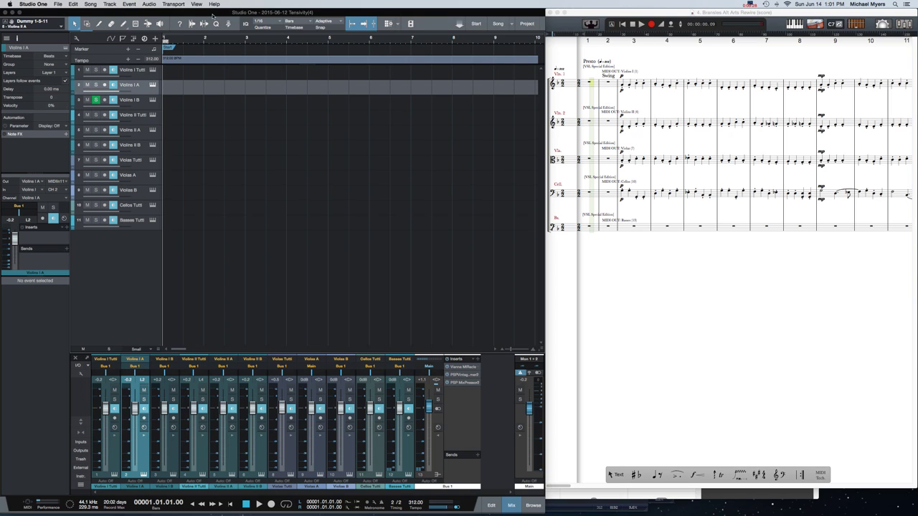
click(606, 19)
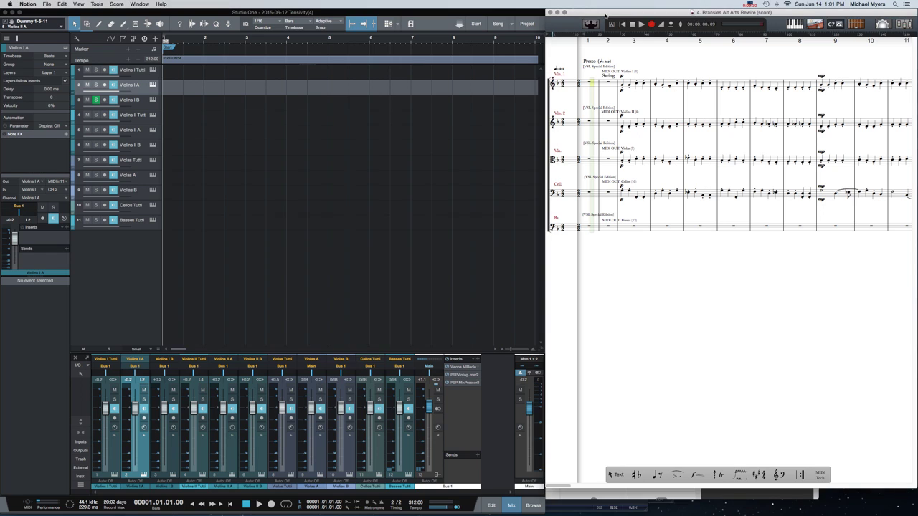
click(28, 4)
click(37, 50)
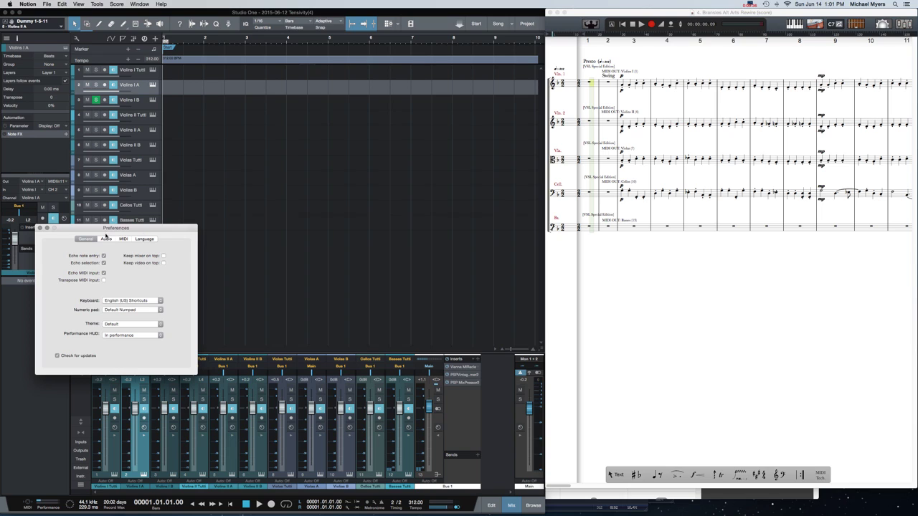
click(109, 240)
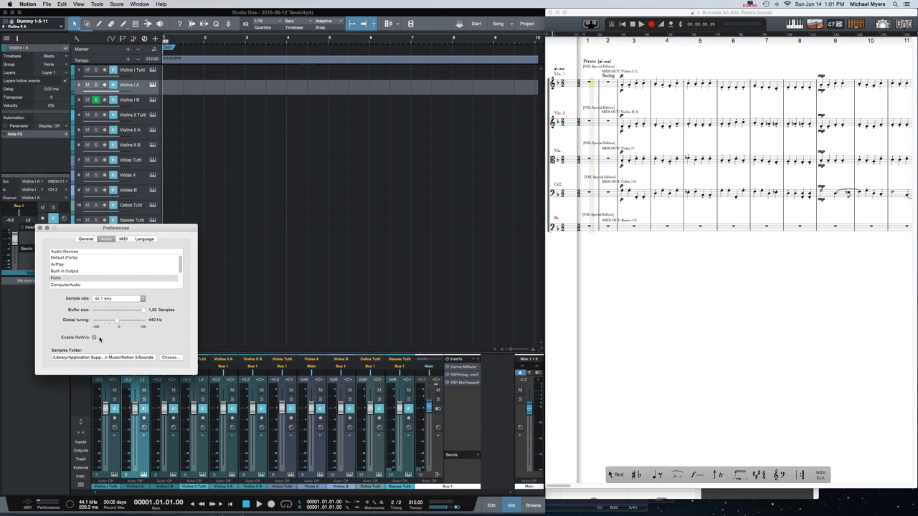
click(40, 228)
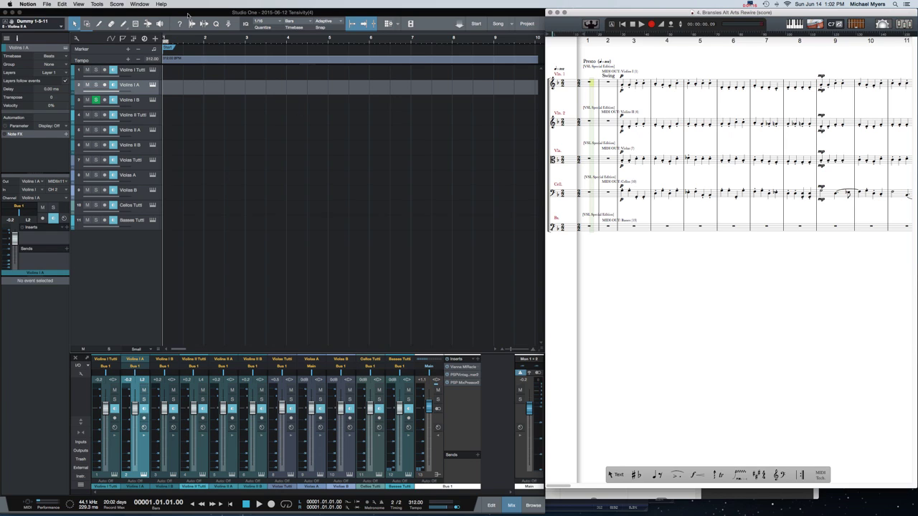
- In Studio One's External Devices preferences, start adding a device with the New Keyboard model
click(48, 15)
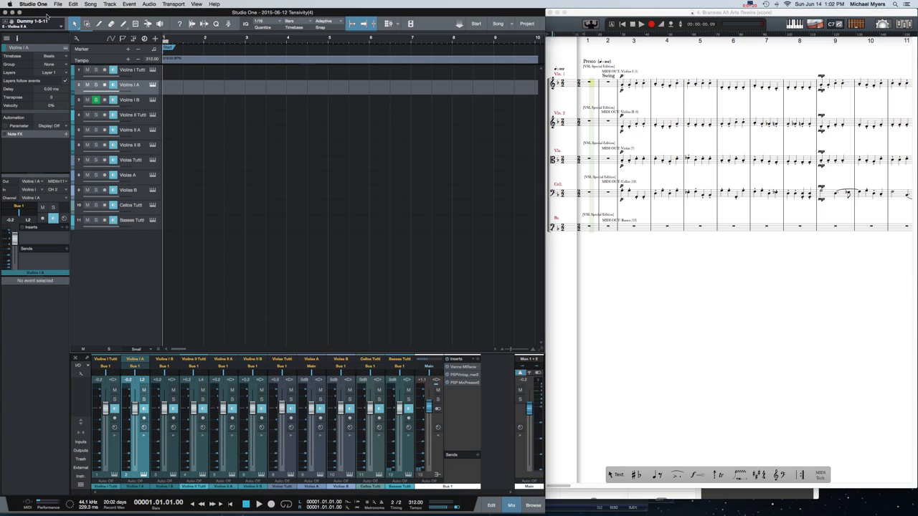
click(40, 5)
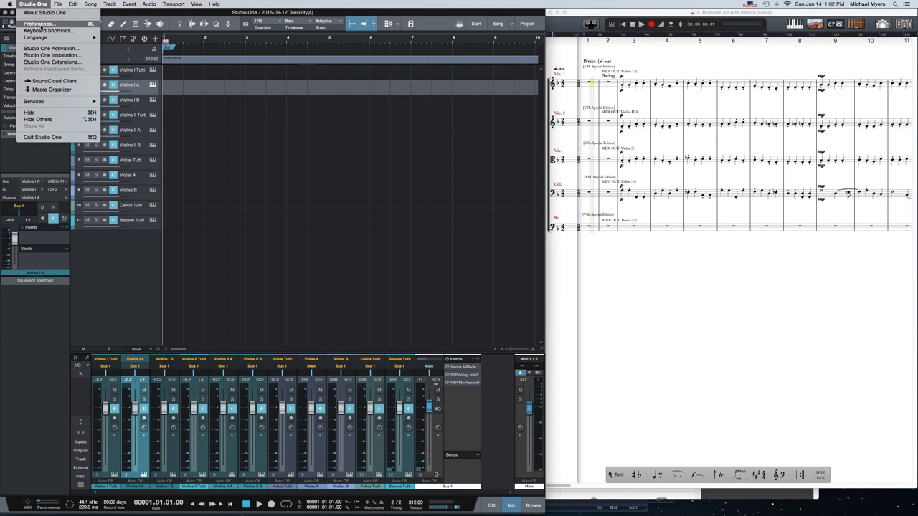
click(42, 24)
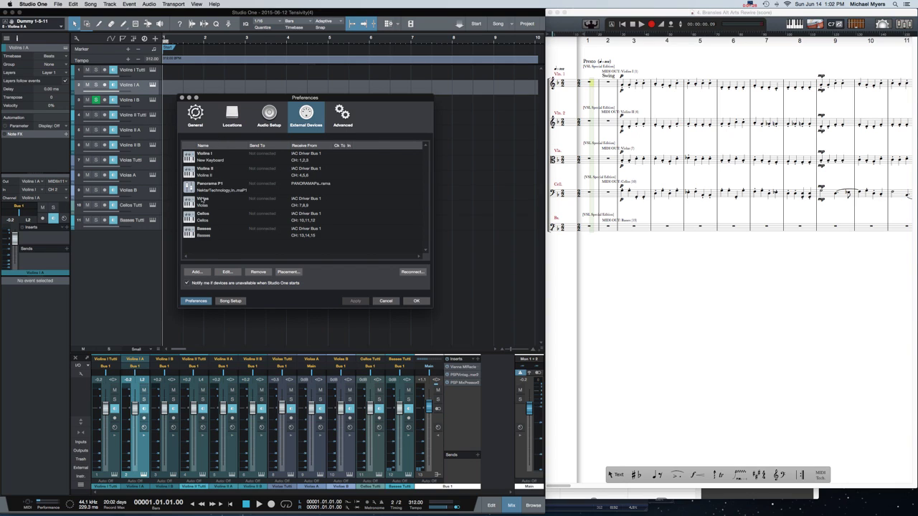
click(197, 273)
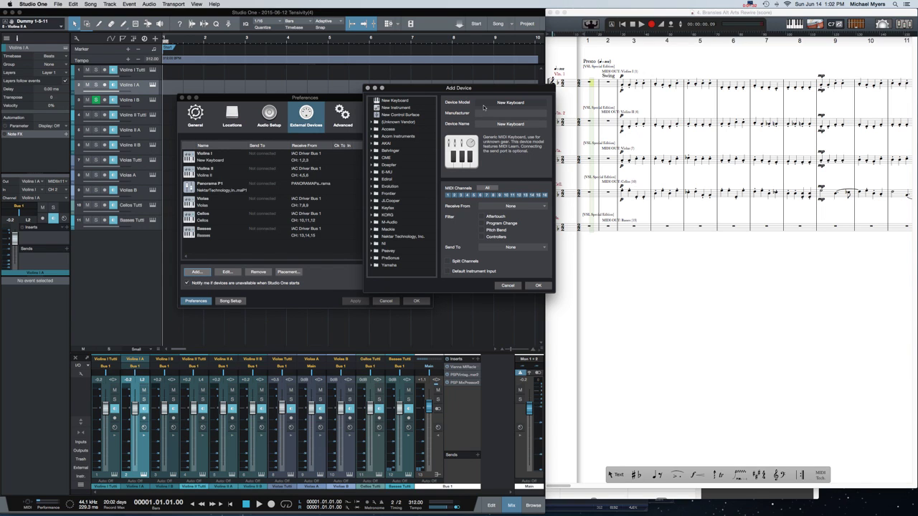
click(420, 102)
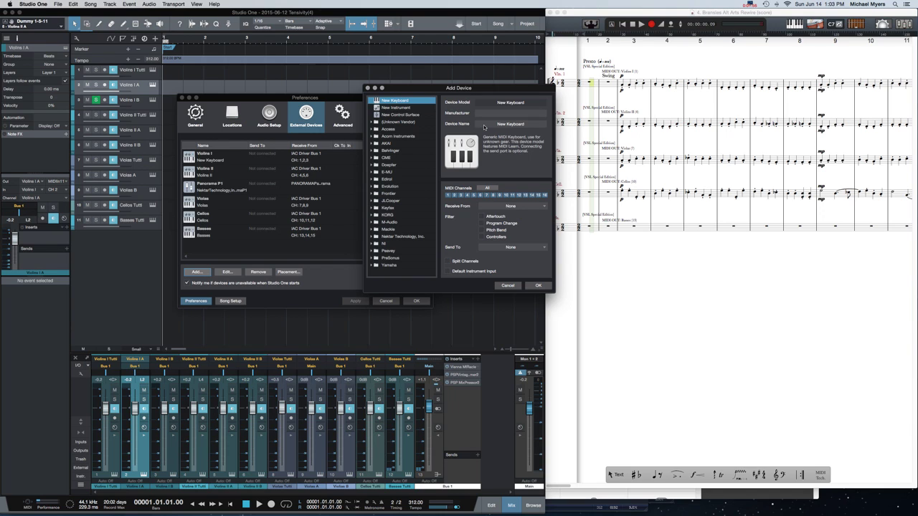
- Confirm the New Keyboard external device, then close Studio One's preferences
click(535, 286)
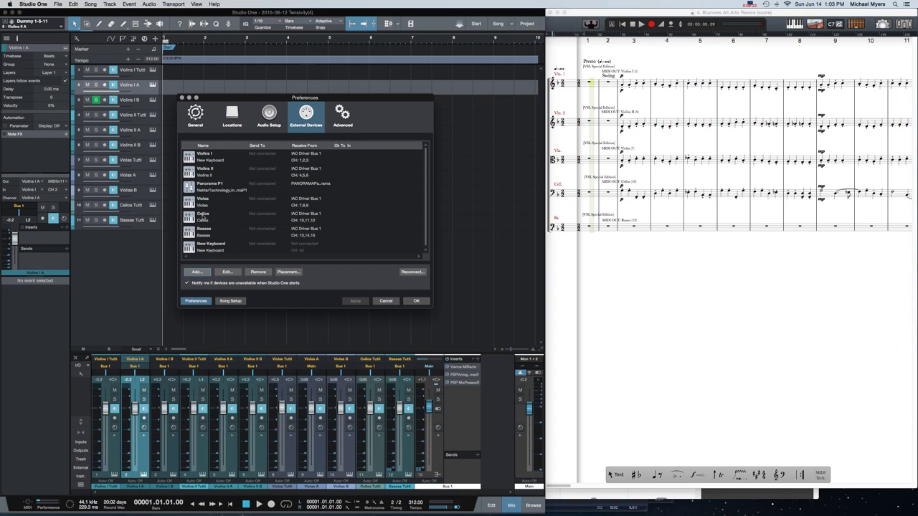
click(388, 301)
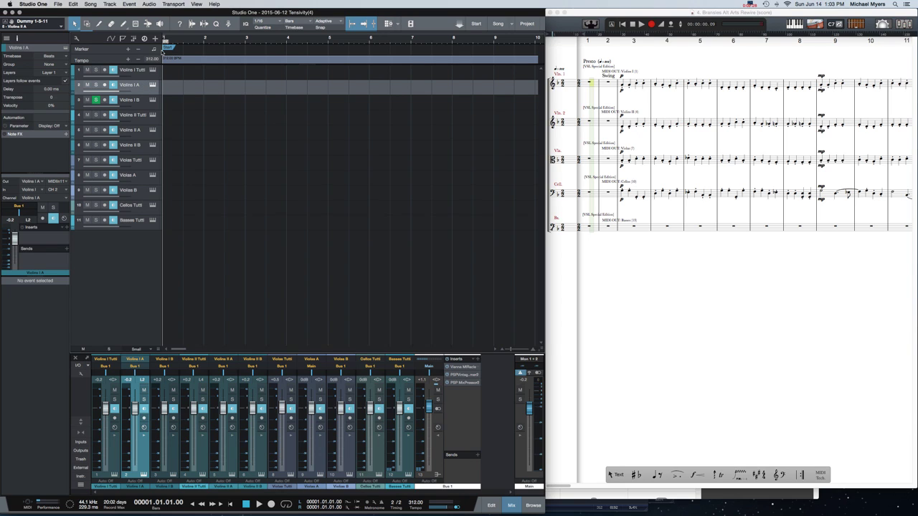
- Show the Instruments browser and keep the Violins I A track's input on Violins I
click(195, 4)
click(211, 21)
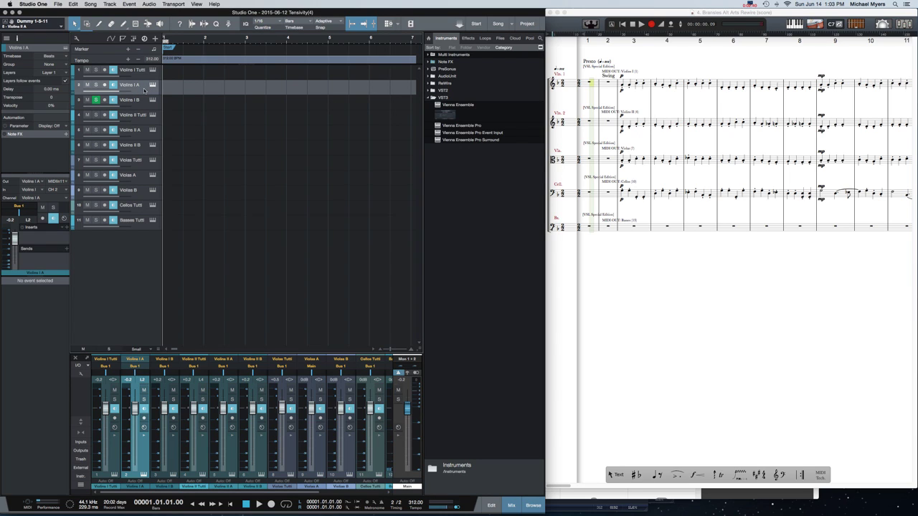
click(42, 191)
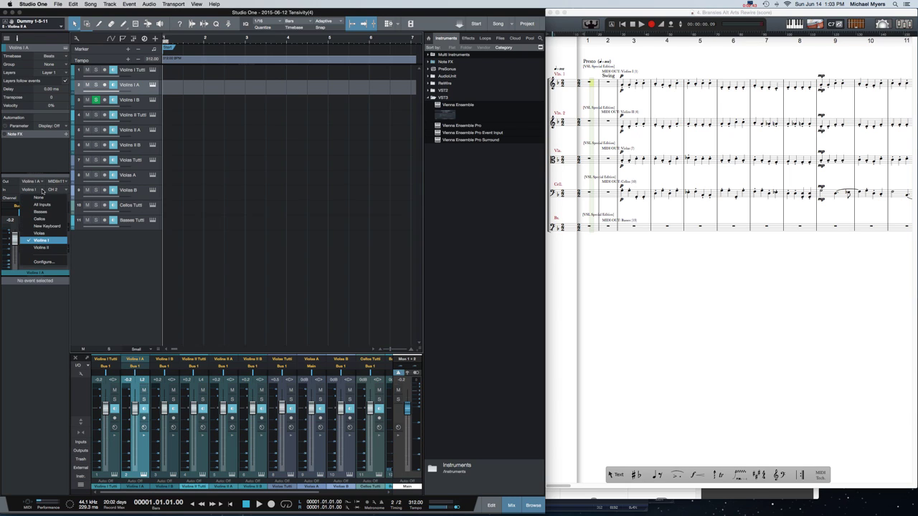
click(47, 241)
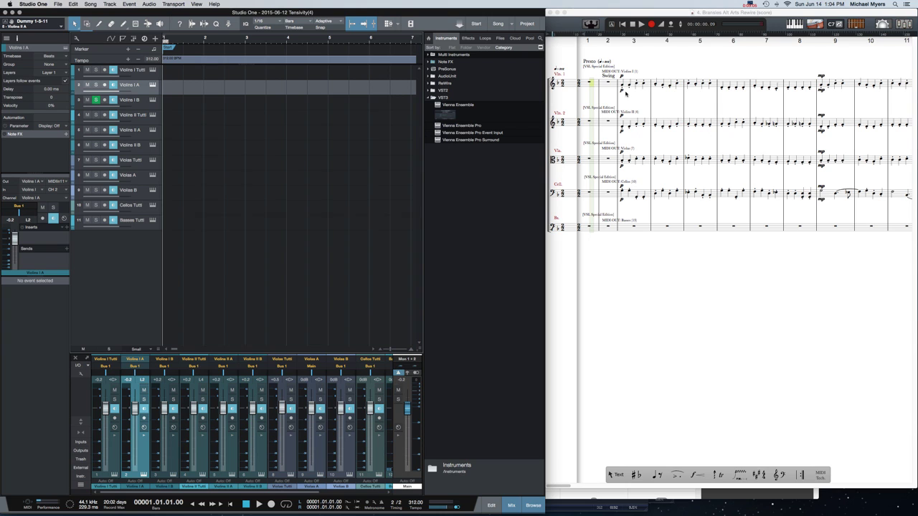
- Open Notion's Score Setup listing the five string staves and five MIDI OUT staves
scroll(624, 84, right, 10)
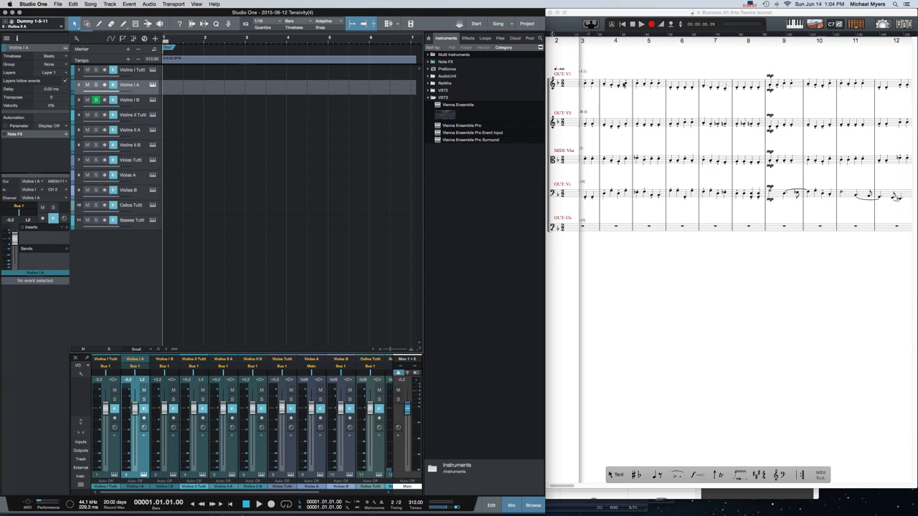
scroll(625, 85, left, 3)
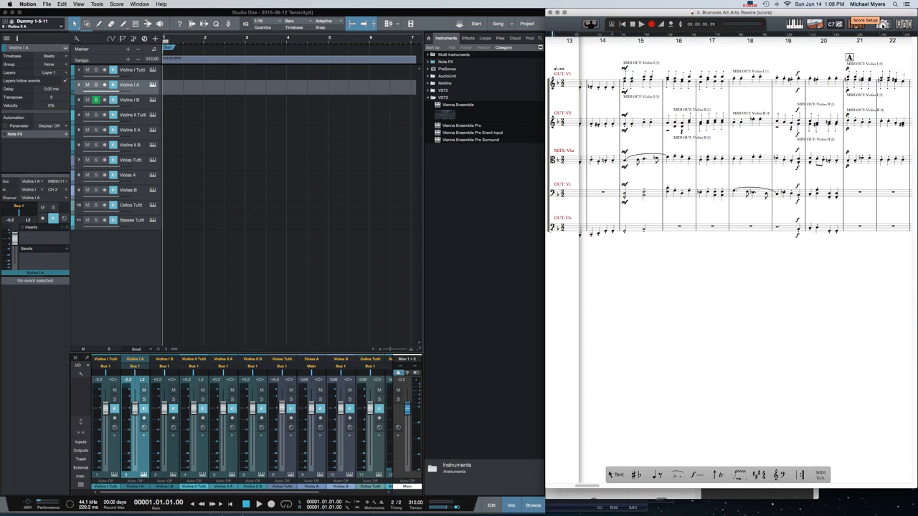
click(883, 25)
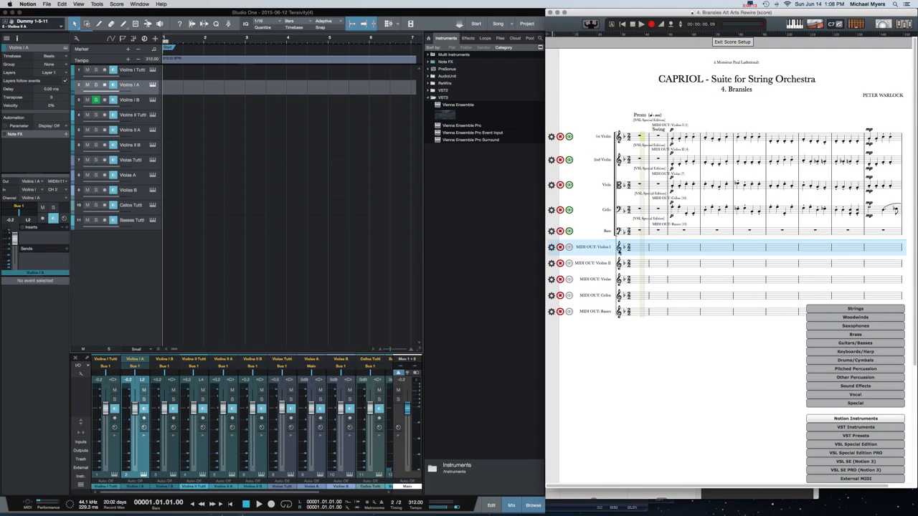
- Route the MIDI OUT: Violins I staff to external MIDI Port A and exit Score Setup
drag(634, 301, 655, 277)
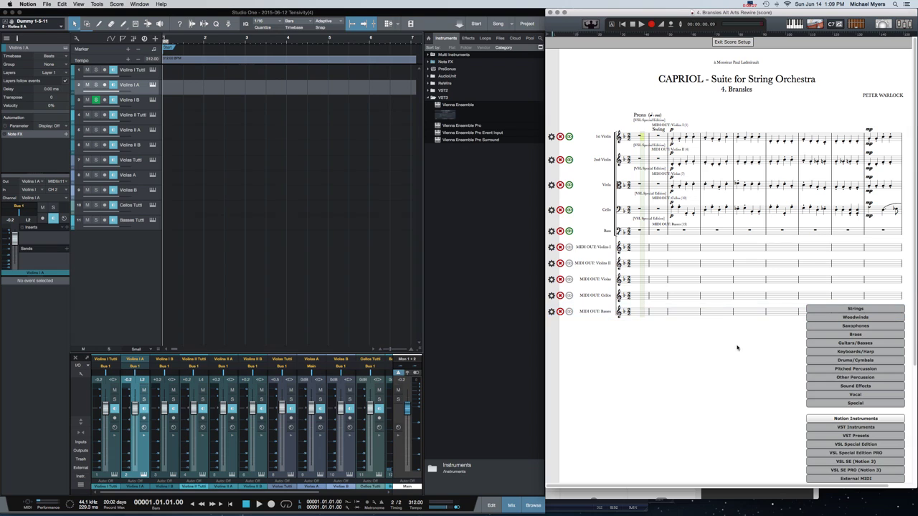
click(861, 479)
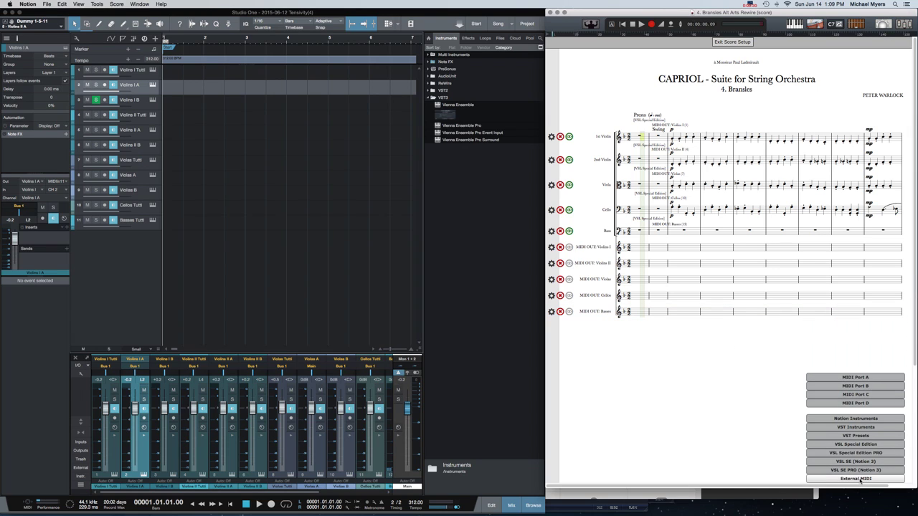
click(865, 378)
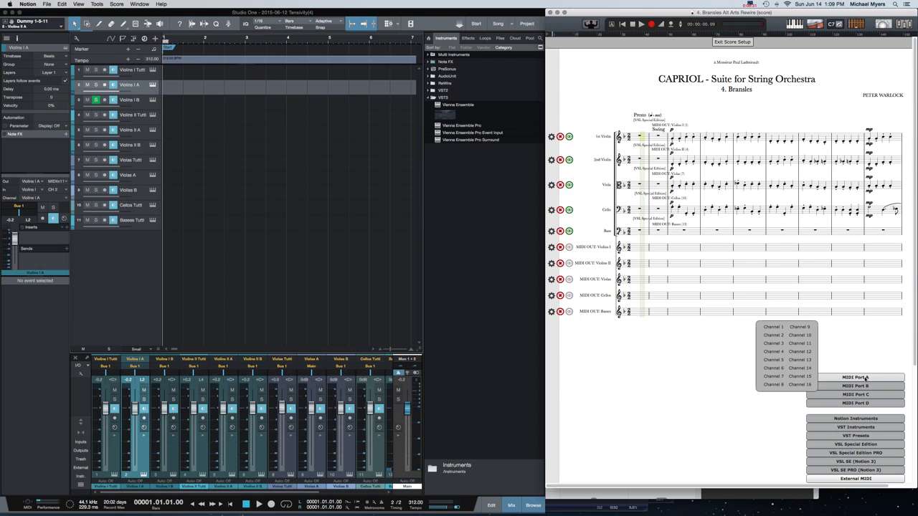
click(780, 364)
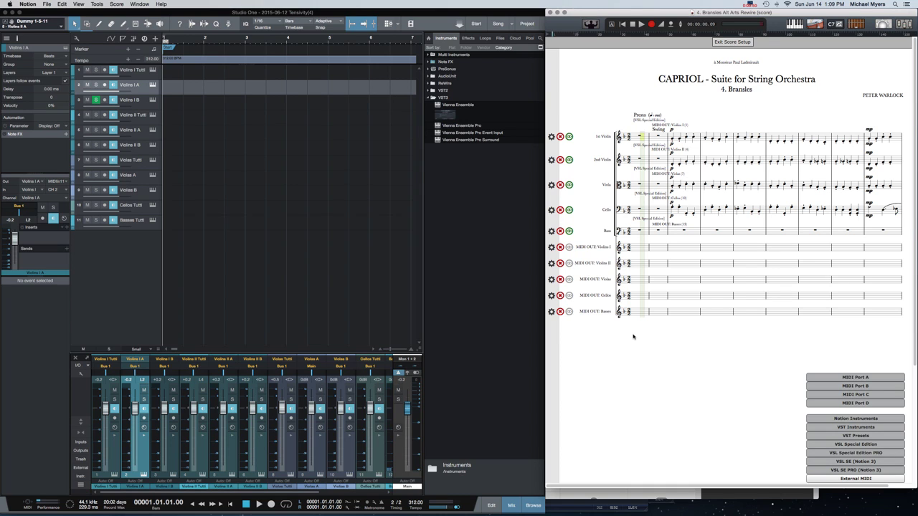
click(744, 41)
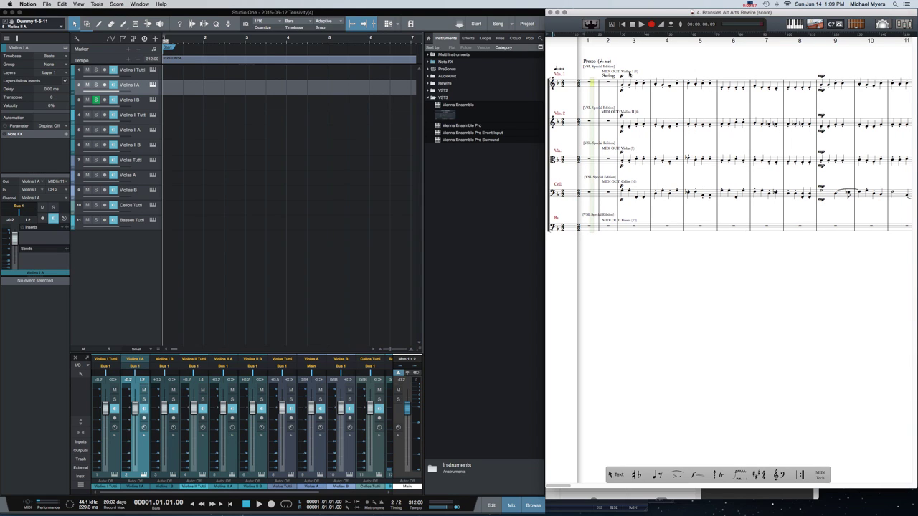
click(629, 75)
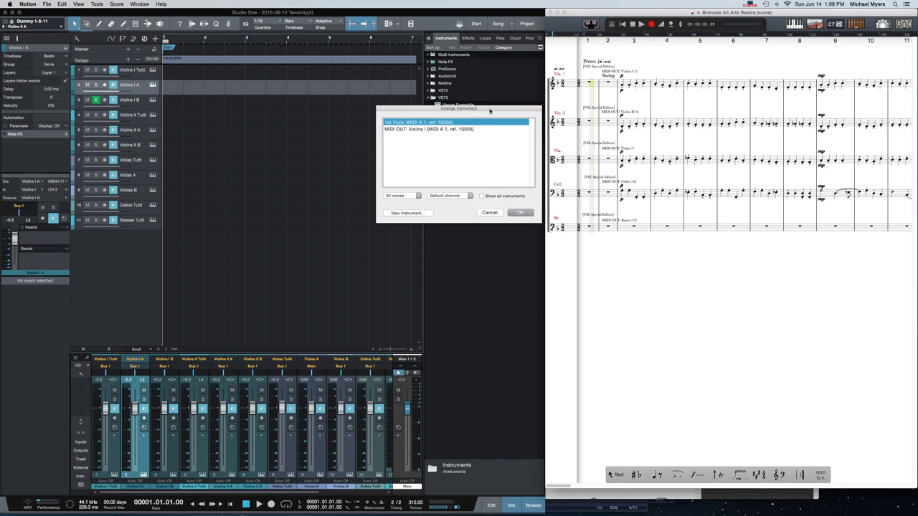
- Change the first violin staff's instrument to MIDI OUT: Violins I for staff voice 1 only
drag(490, 111, 764, 251)
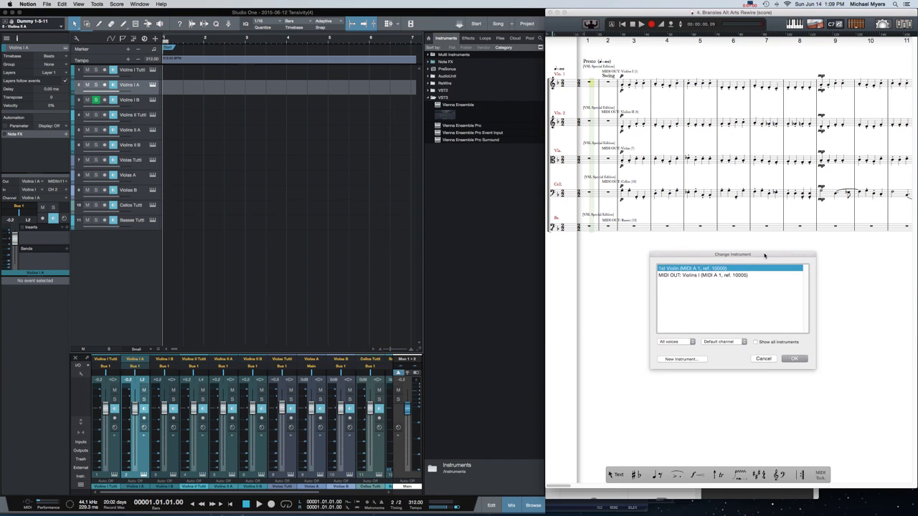
click(699, 271)
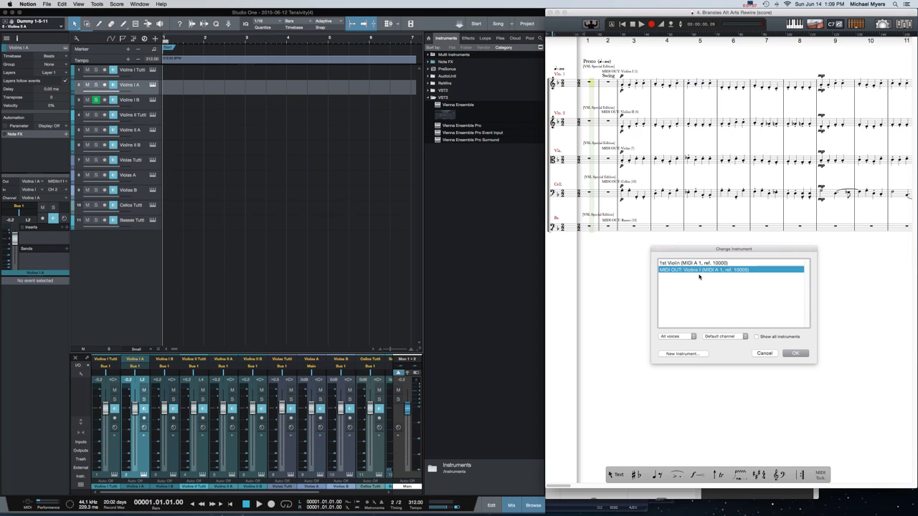
click(687, 337)
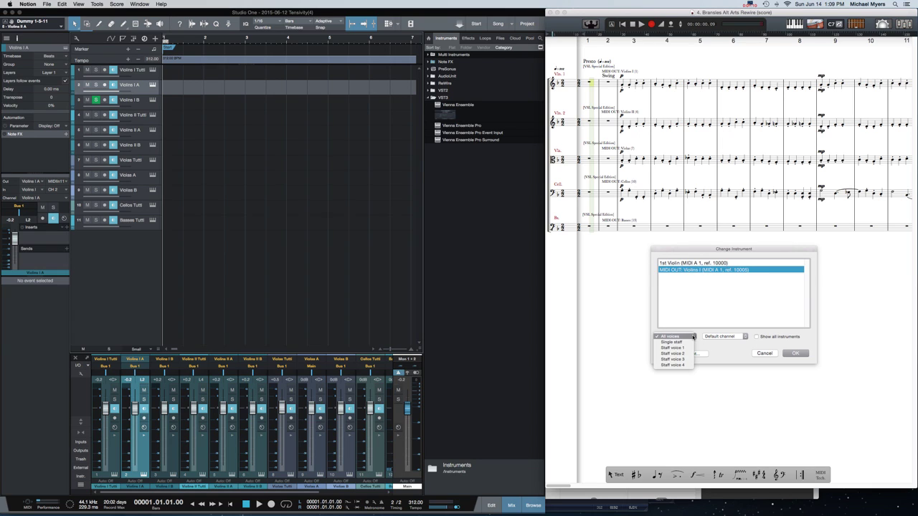
click(703, 316)
click(756, 337)
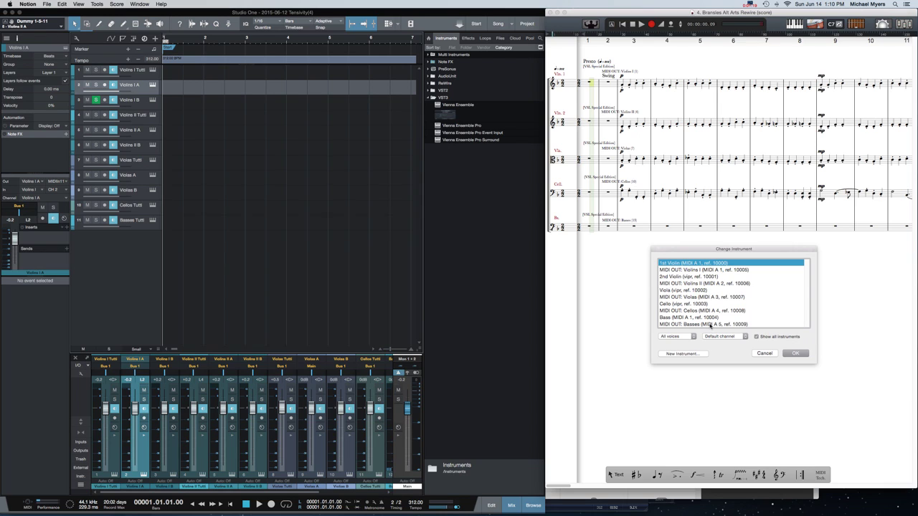
click(703, 270)
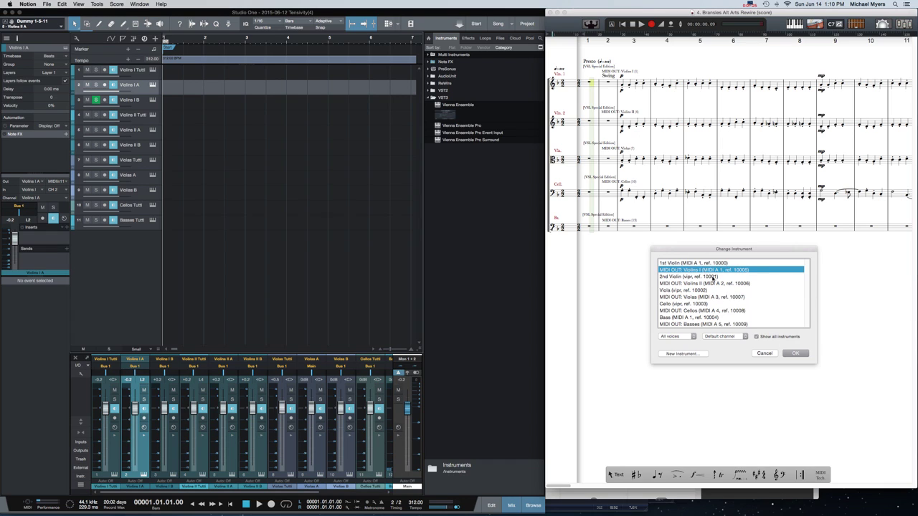
click(693, 337)
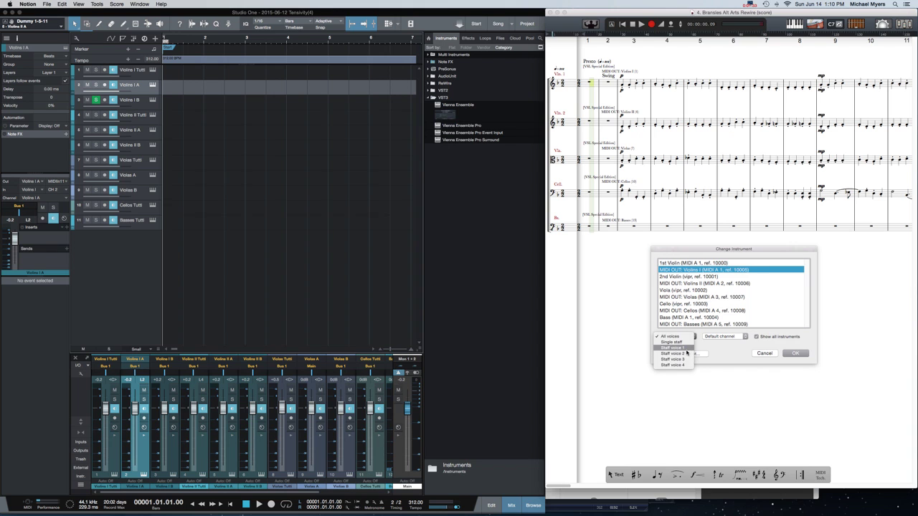
click(687, 349)
click(745, 340)
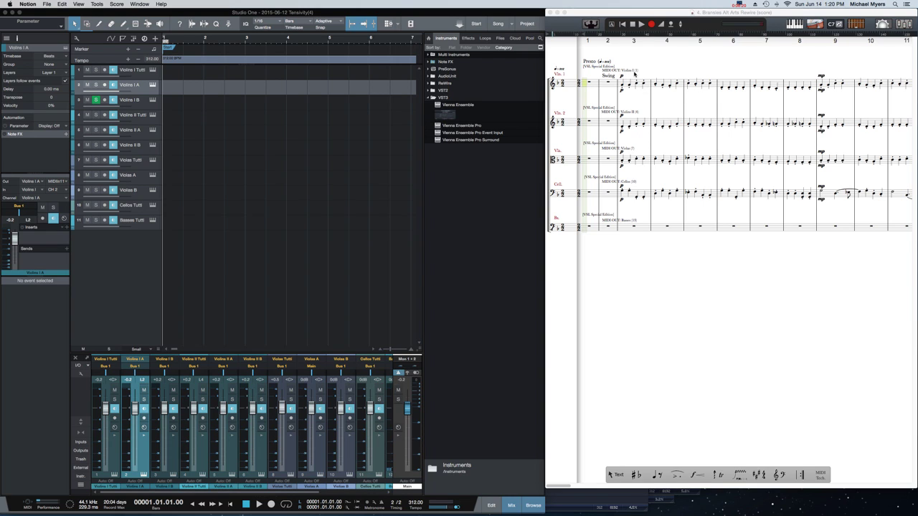
scroll(636, 75, right, 5)
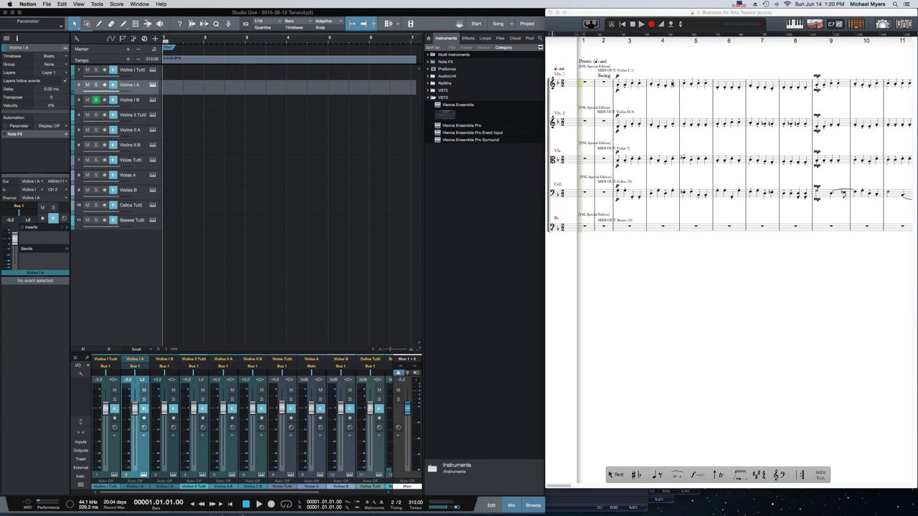
scroll(675, 84, right, 10)
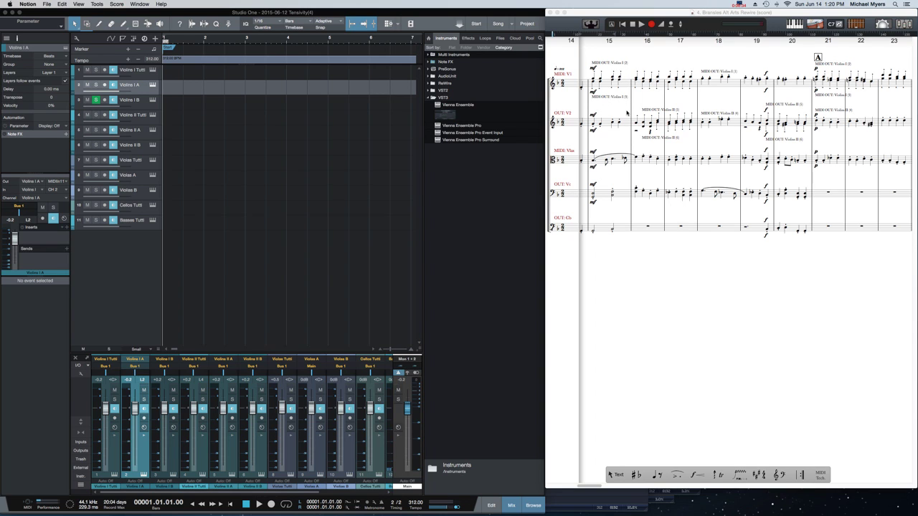
scroll(626, 109, right, 2)
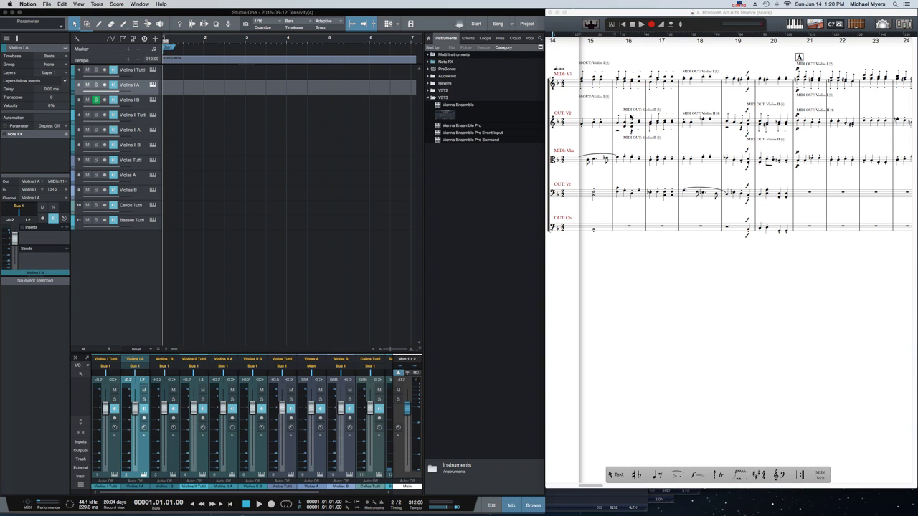
scroll(654, 130, left, 2)
scroll(656, 131, right, 3)
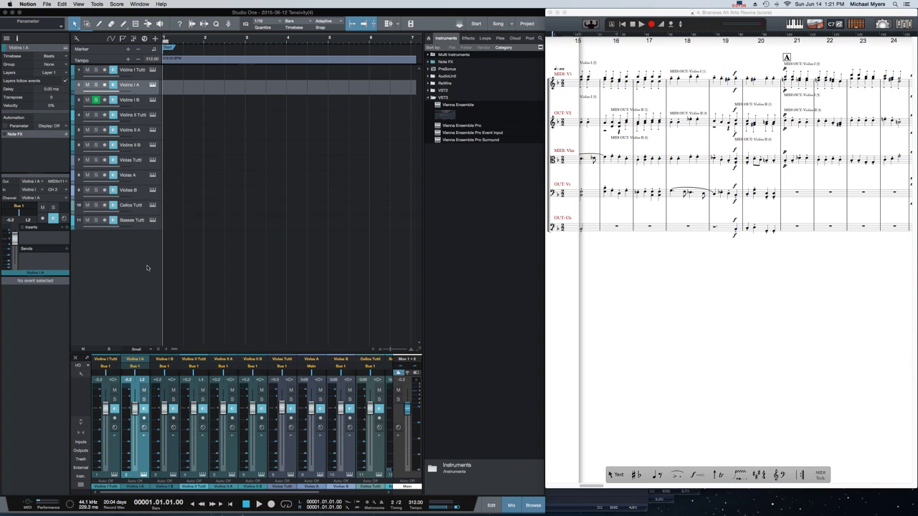
- Raise the Vienna Ensemble server for Violins I A and confirm it shows CONNECTED
click(152, 69)
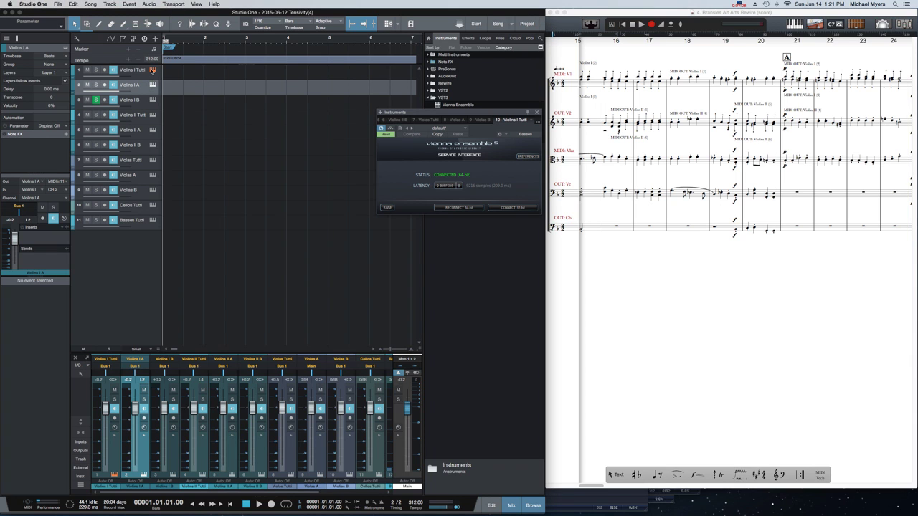
click(388, 208)
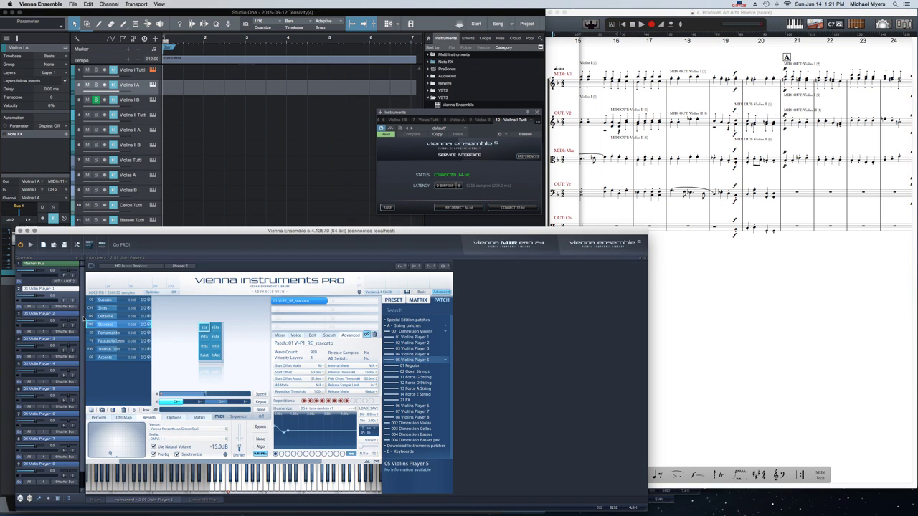
scroll(83, 351, down, 2)
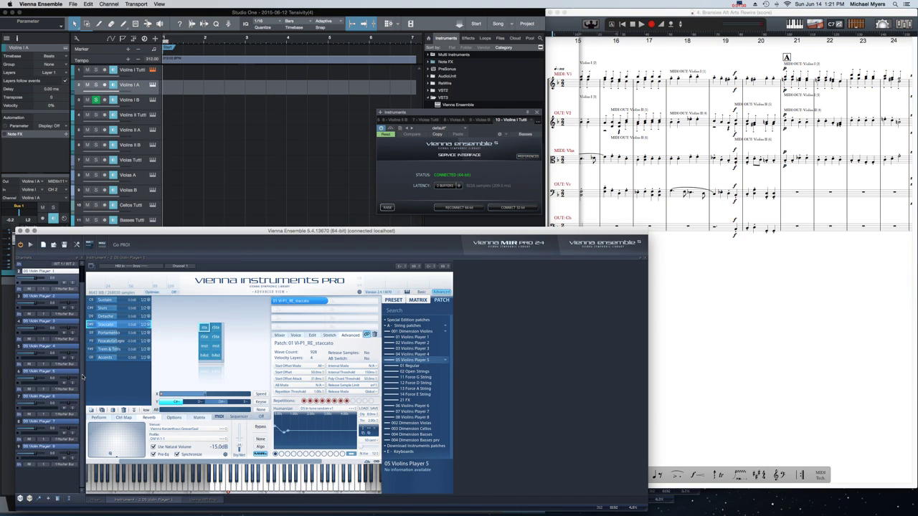
scroll(83, 344, up, 2)
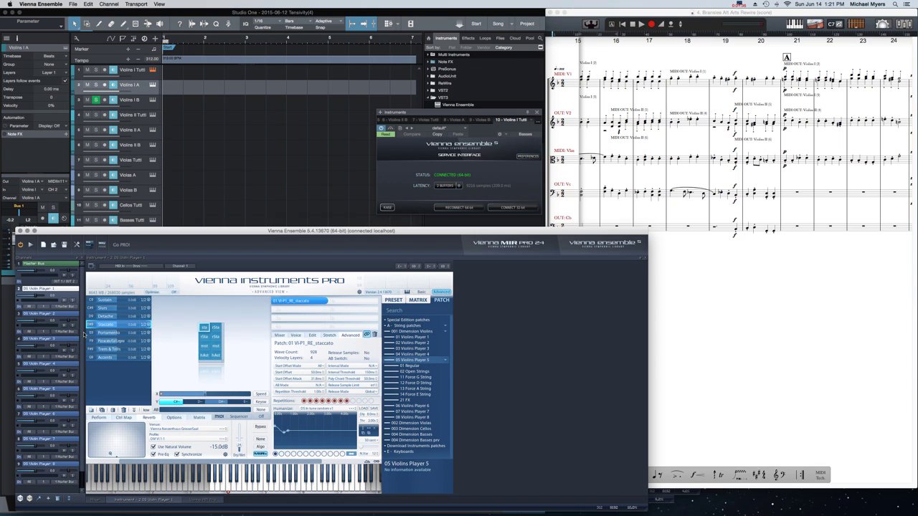
click(152, 87)
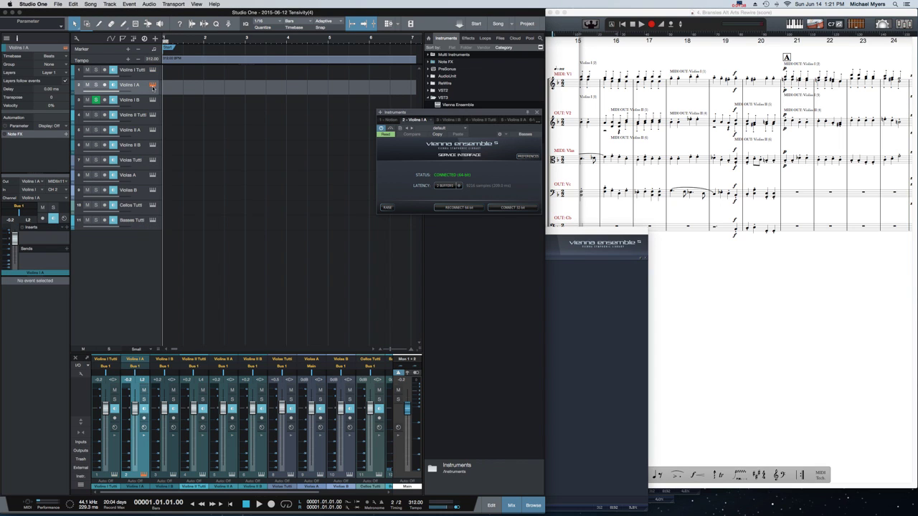
click(152, 87)
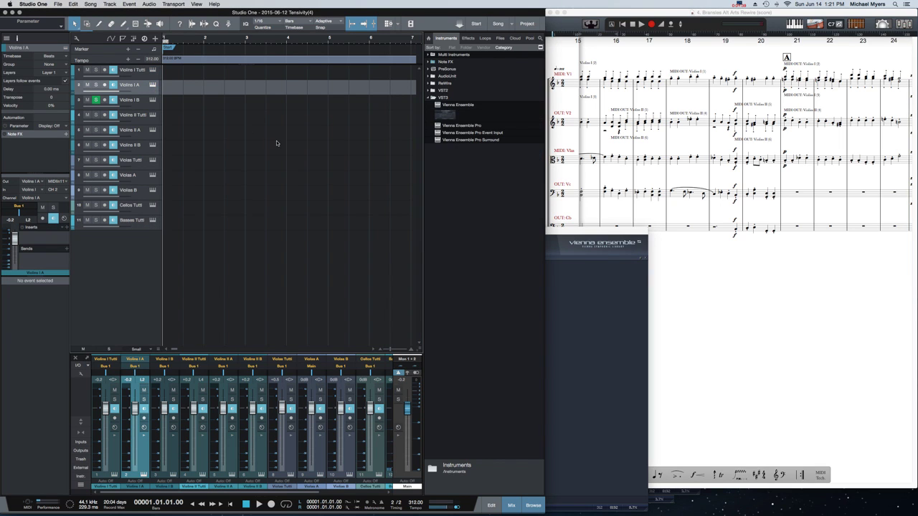
click(152, 85)
click(387, 207)
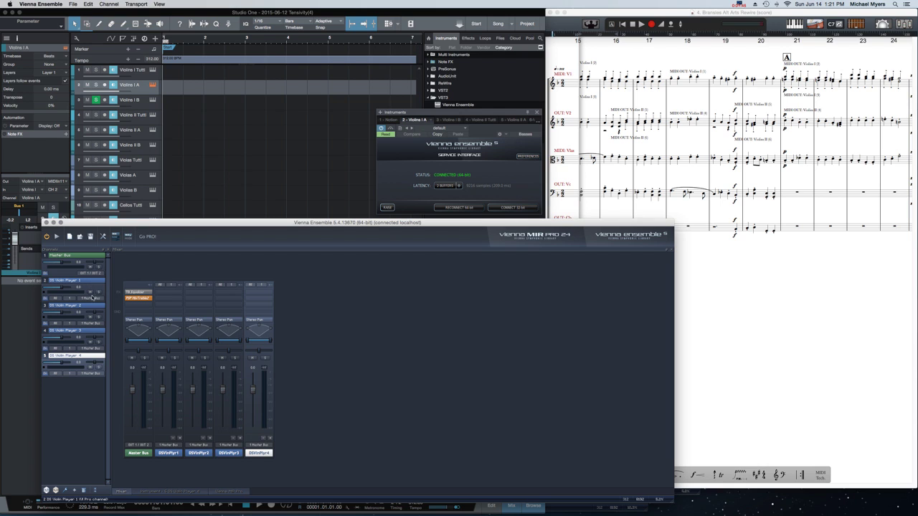
- Raise the Vienna Ensemble server for the Violins I B track as well
click(152, 100)
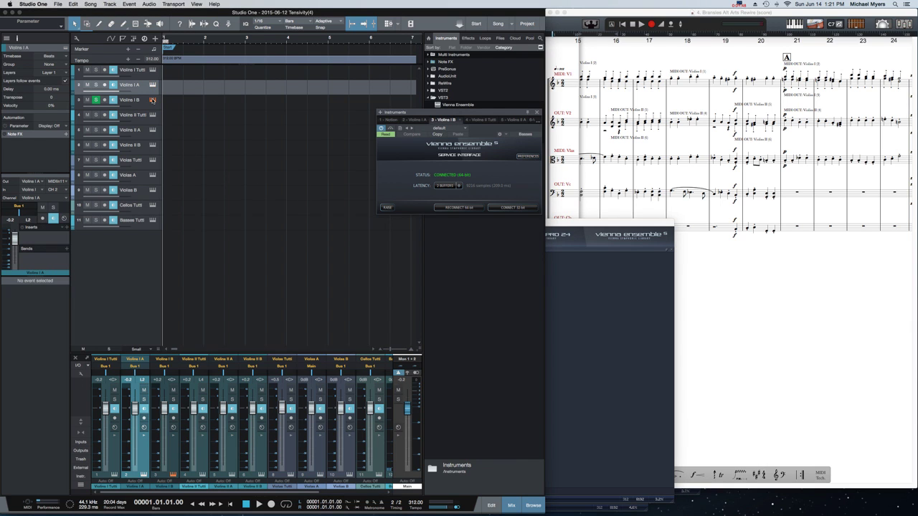
click(388, 208)
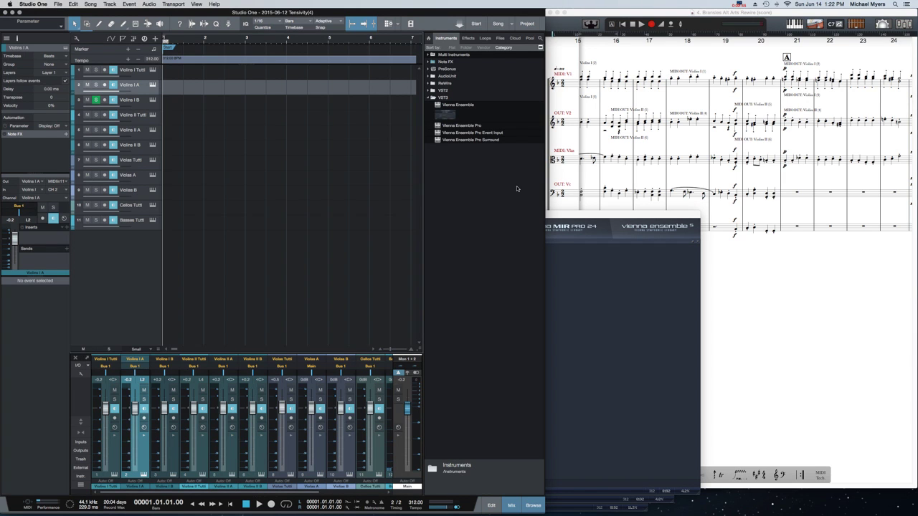
click(611, 15)
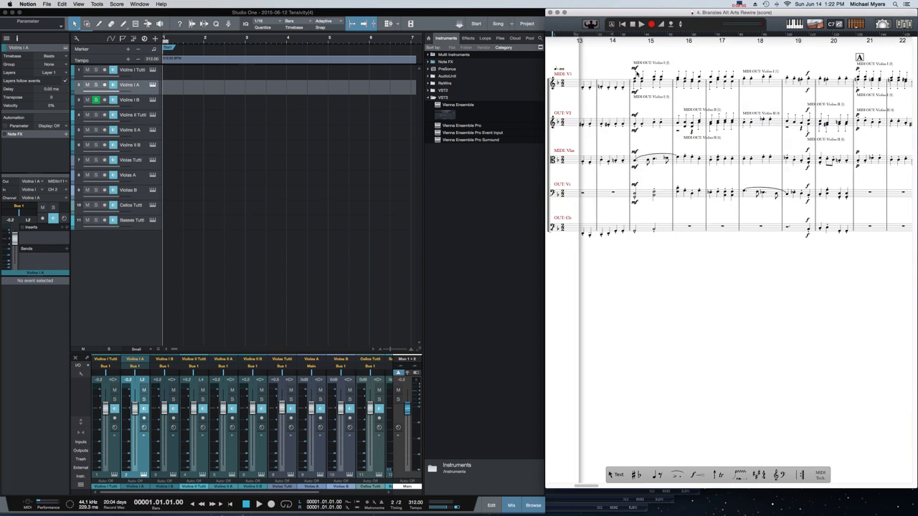
- Scroll the Notion score back to measure 1 at the Presto, Swing opening
scroll(635, 74, left, 10)
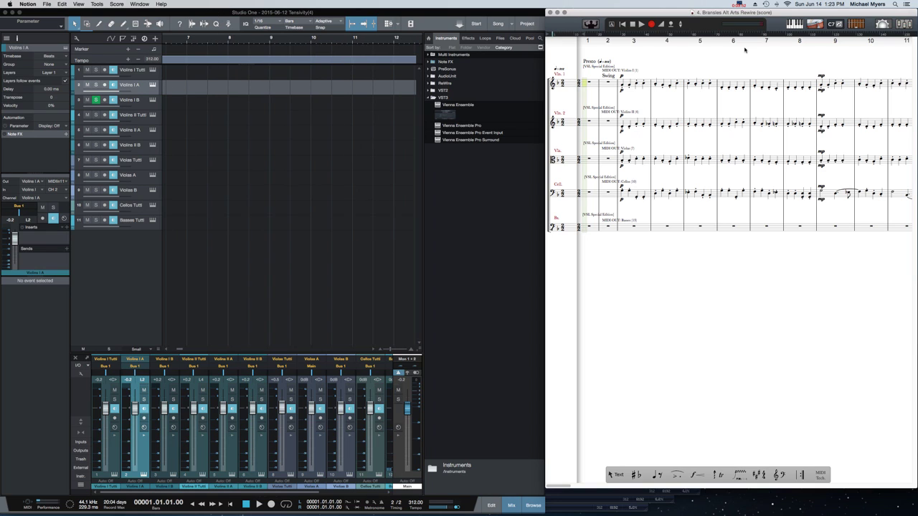
scroll(262, 61, right, 5)
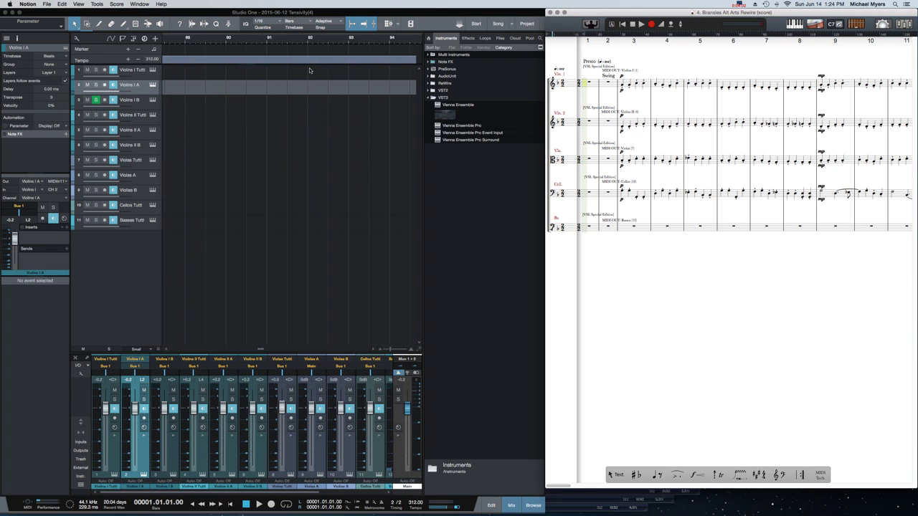
scroll(309, 71, right, 5)
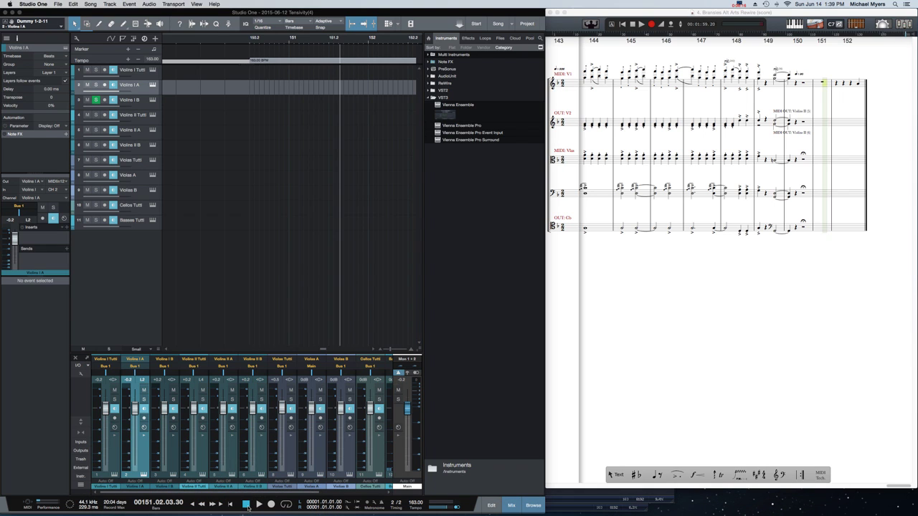
- Stop playback in Studio One so the transport returns to bar 1
click(247, 505)
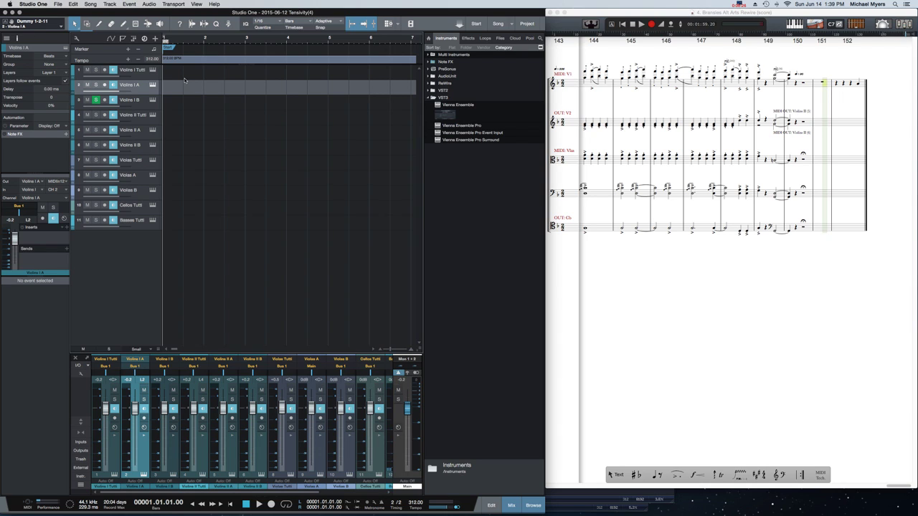
- Record Notion's MIDI into Studio One as parts spanning bars 2–14 on the string Tutti tracks
click(272, 504)
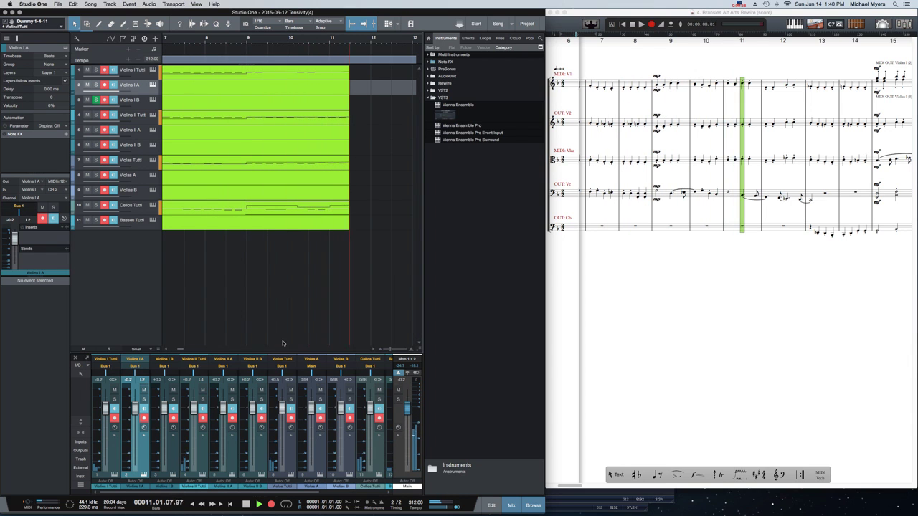
key(space)
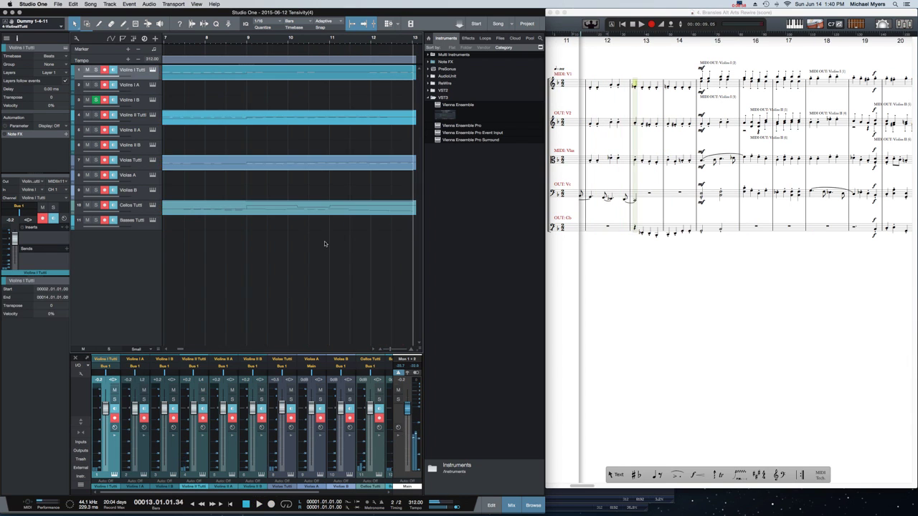
scroll(336, 224, left, 10)
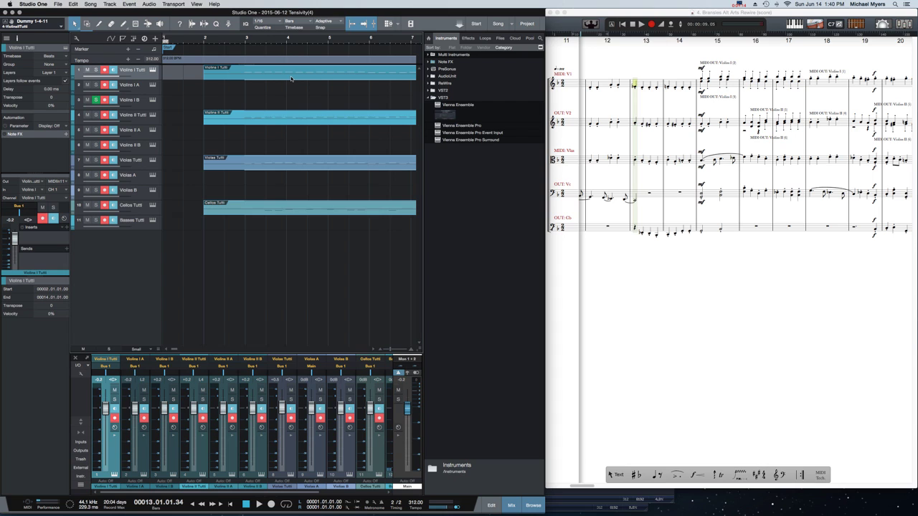
scroll(292, 79, right, 5)
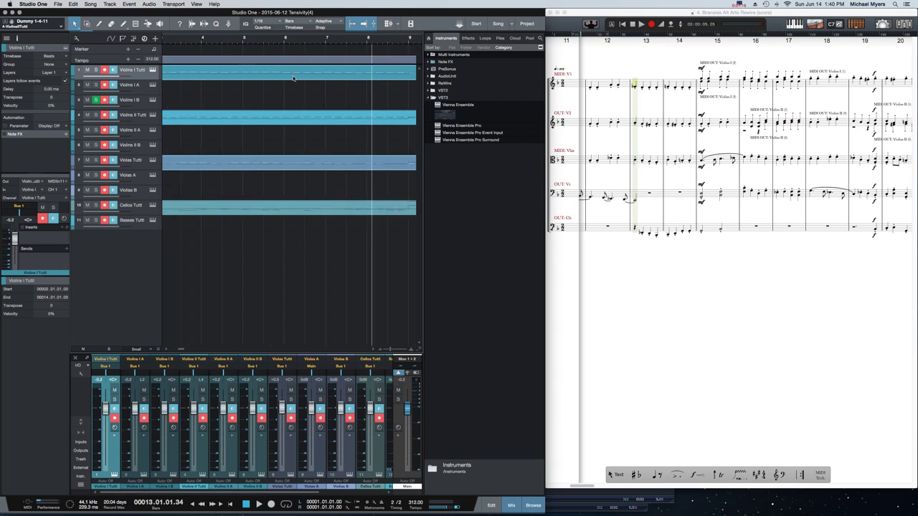
scroll(293, 77, left, 5)
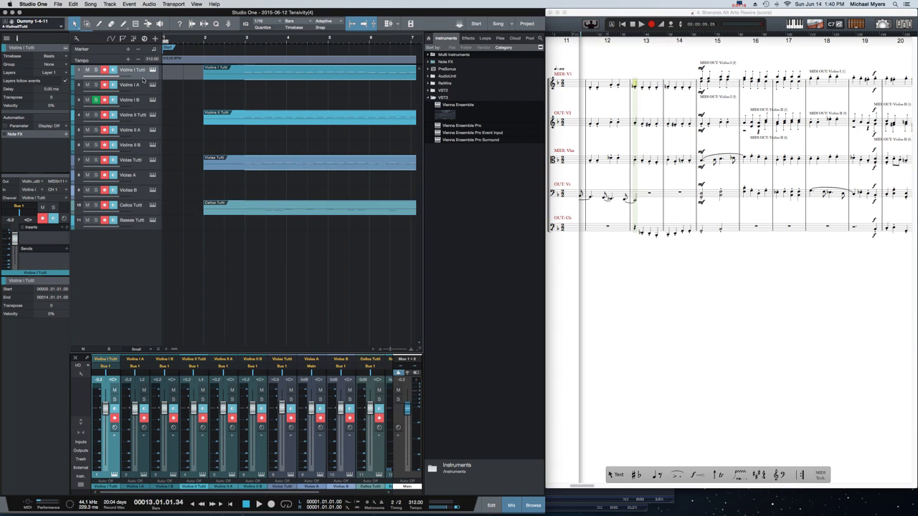
click(109, 4)
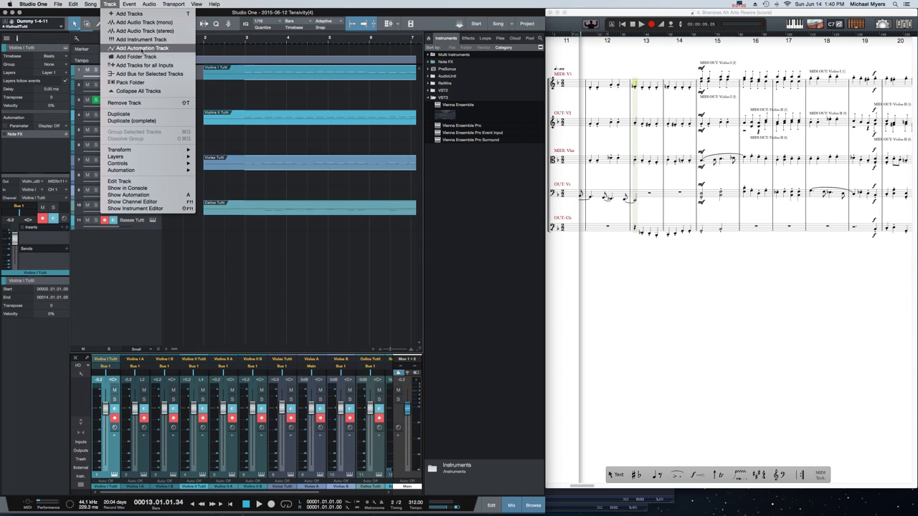
- Add automation Track 12 below Violins I Tutti, leaving its parameter set to None
click(142, 48)
click(126, 92)
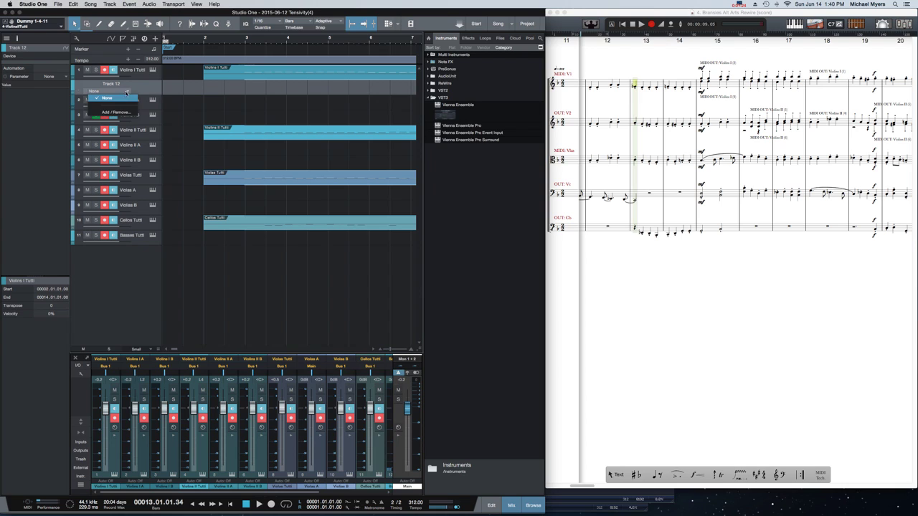
click(137, 91)
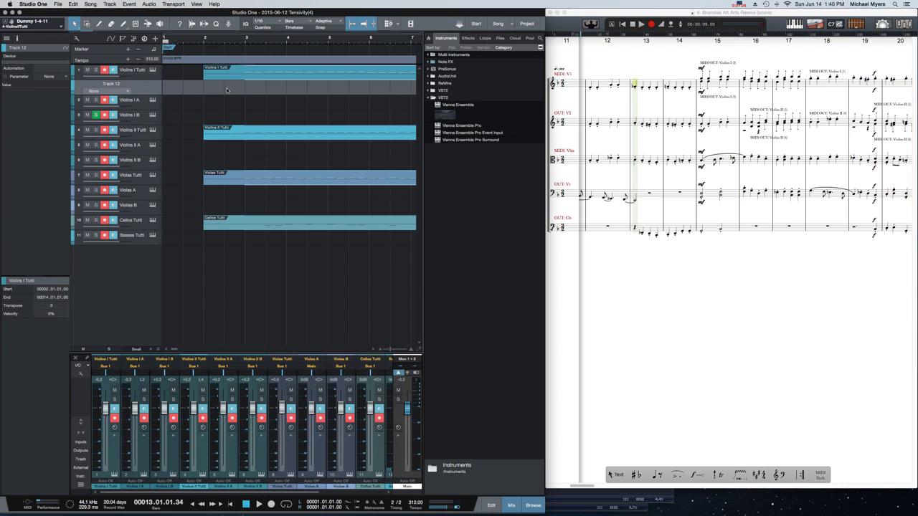